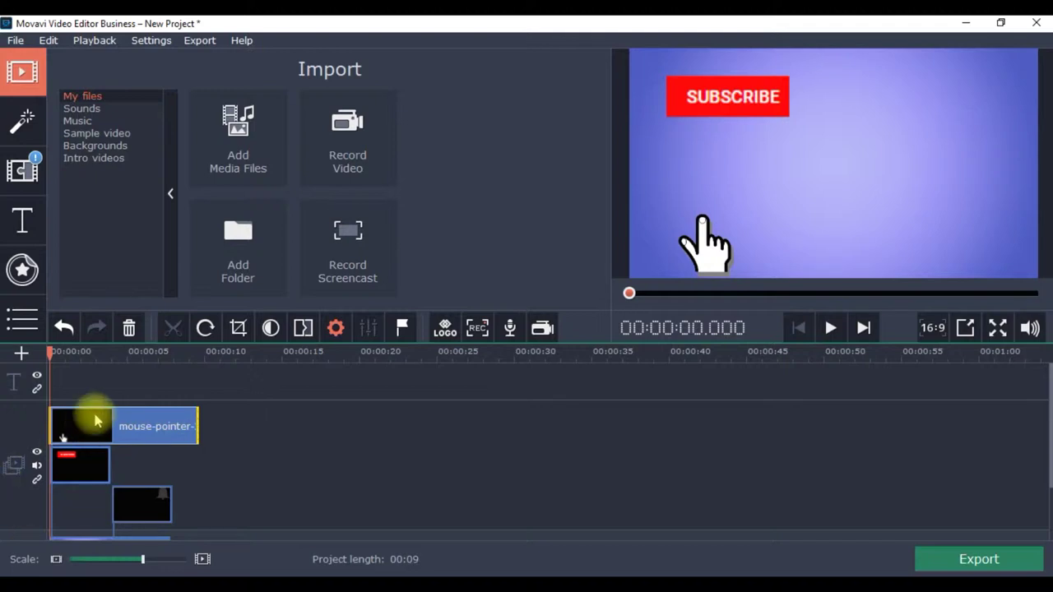
Step: Show the built-in backgrounds (Black, Blue gradient, Blue Sunburst, Bokeh) in the Import list
{"action": "left_click", "coordinate": [17, 42]}
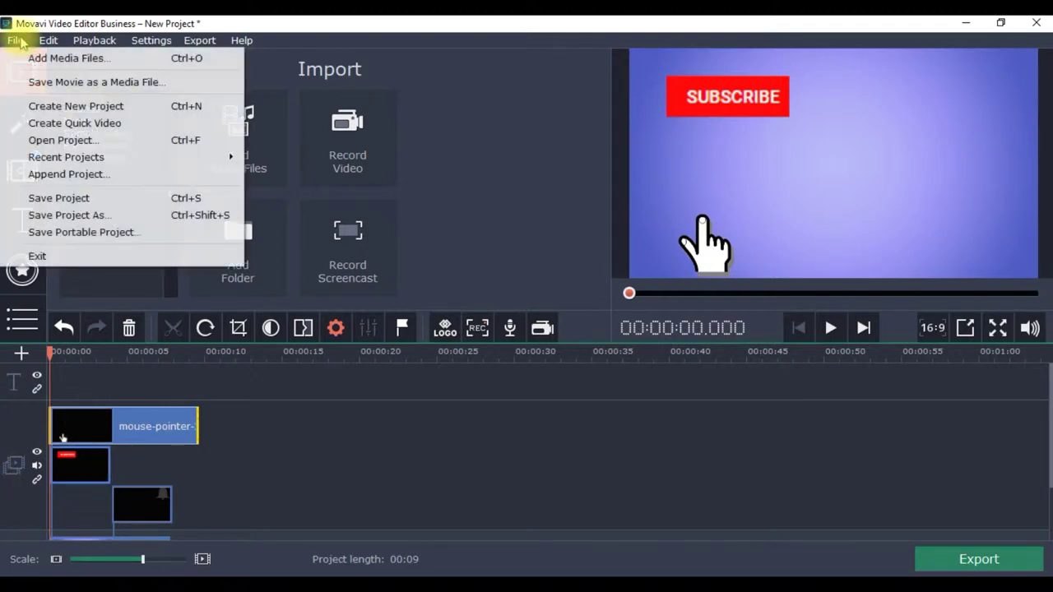
{"action": "left_click", "coordinate": [244, 401]}
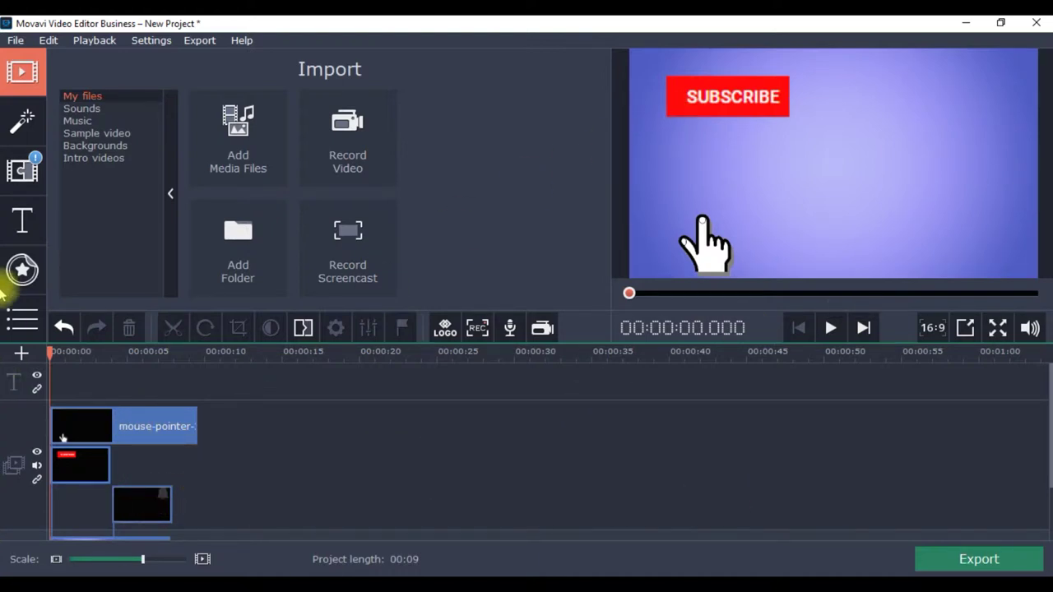
{"action": "left_click", "coordinate": [79, 148]}
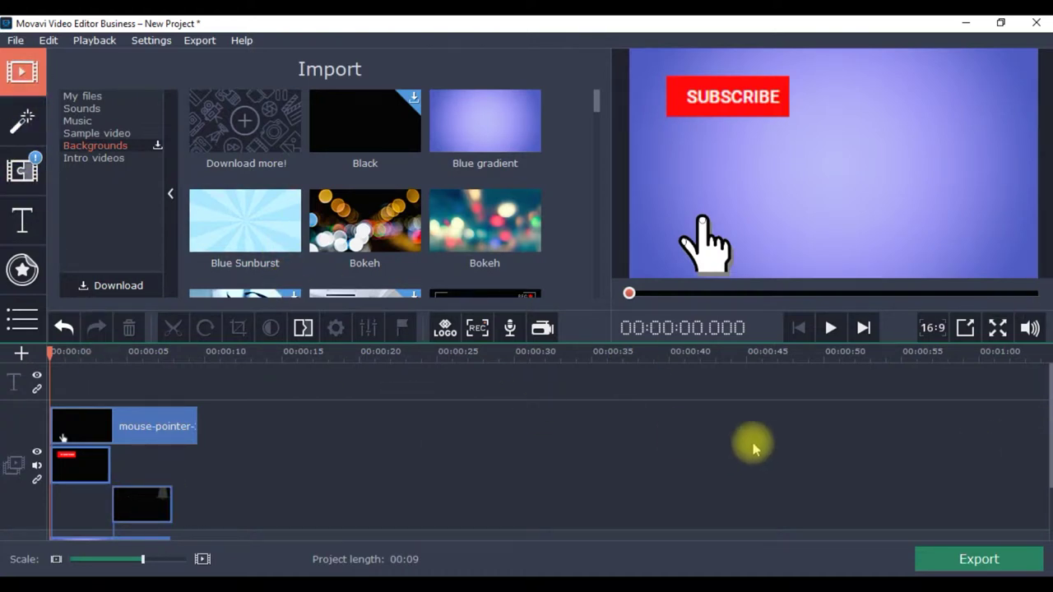
{"action": "right_click", "coordinate": [134, 434]}
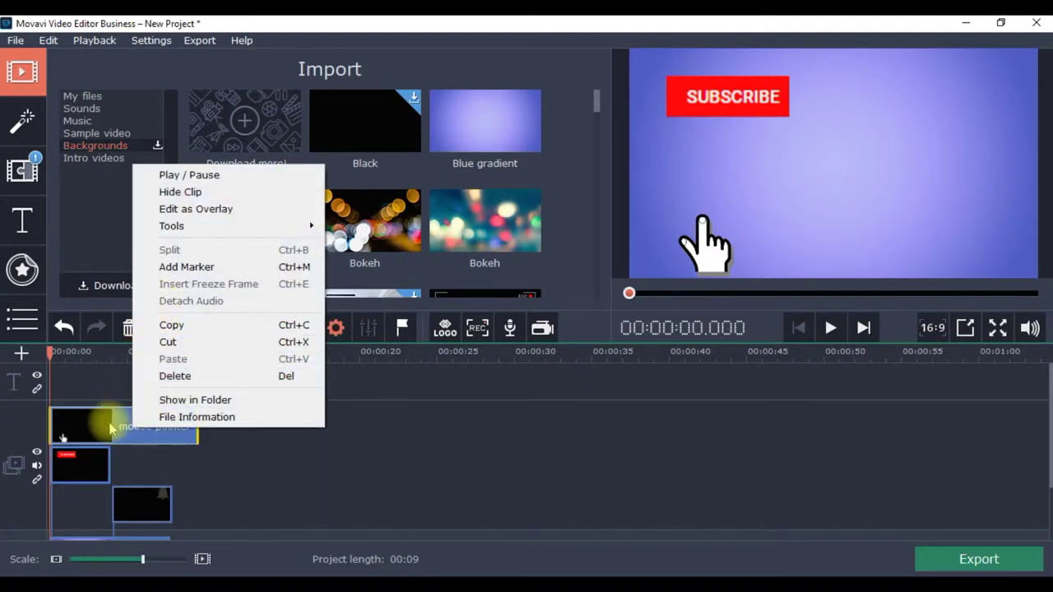
Step: Shrink the hand-pointer overlay and place it near the frame bottom, below SUBSCRIBE
{"action": "left_click", "coordinate": [170, 209]}
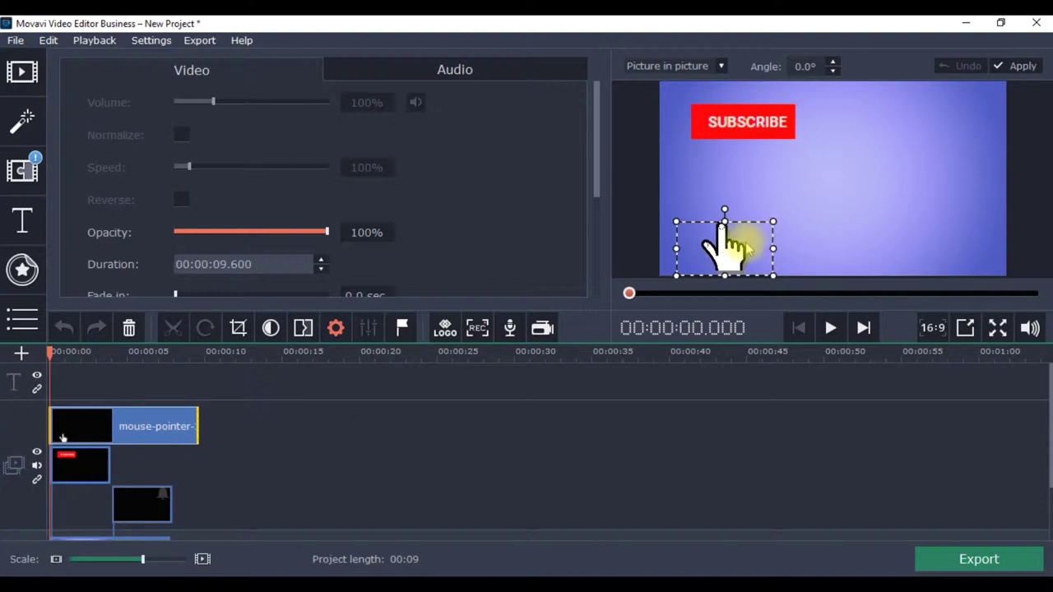
{"action": "mouse_move", "coordinate": [772, 227]}
{"action": "left_mouse_down"}
{"action": "mouse_move", "coordinate": [802, 205]}
{"action": "mouse_move", "coordinate": [746, 236]}
{"action": "mouse_move", "coordinate": [956, 121]}
{"action": "mouse_move", "coordinate": [814, 176]}
{"action": "mouse_move", "coordinate": [753, 228]}
{"action": "left_mouse_up"}
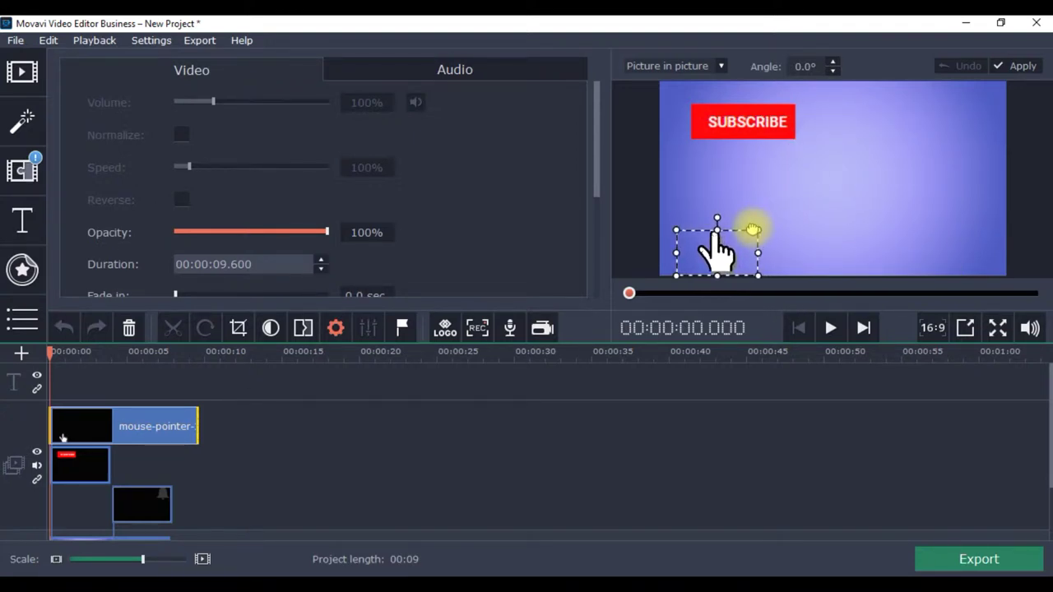
{"action": "left_click_drag", "start_coordinate": [720, 259], "coordinate": [745, 255]}
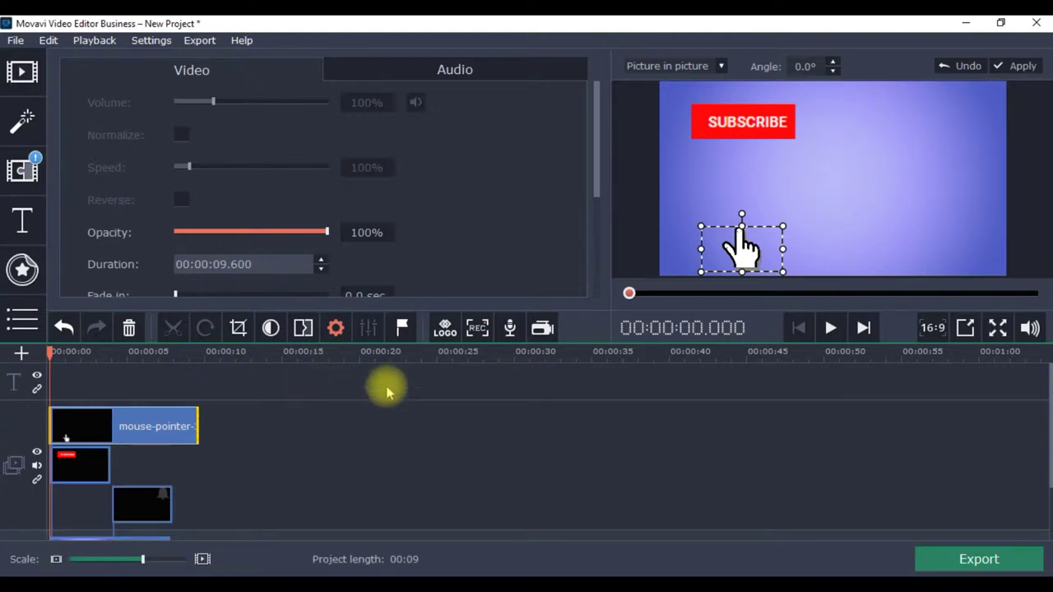
{"action": "left_click", "coordinate": [1018, 73]}
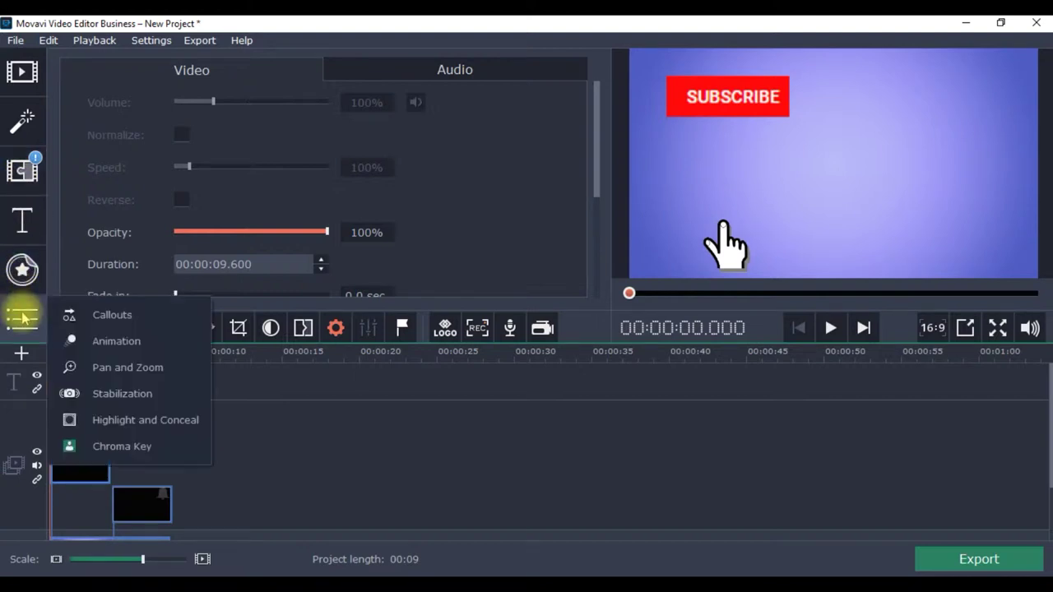
Step: Add keyframe animation to the mouse-pointer clip from the Advanced animation options
{"action": "left_click", "coordinate": [116, 342]}
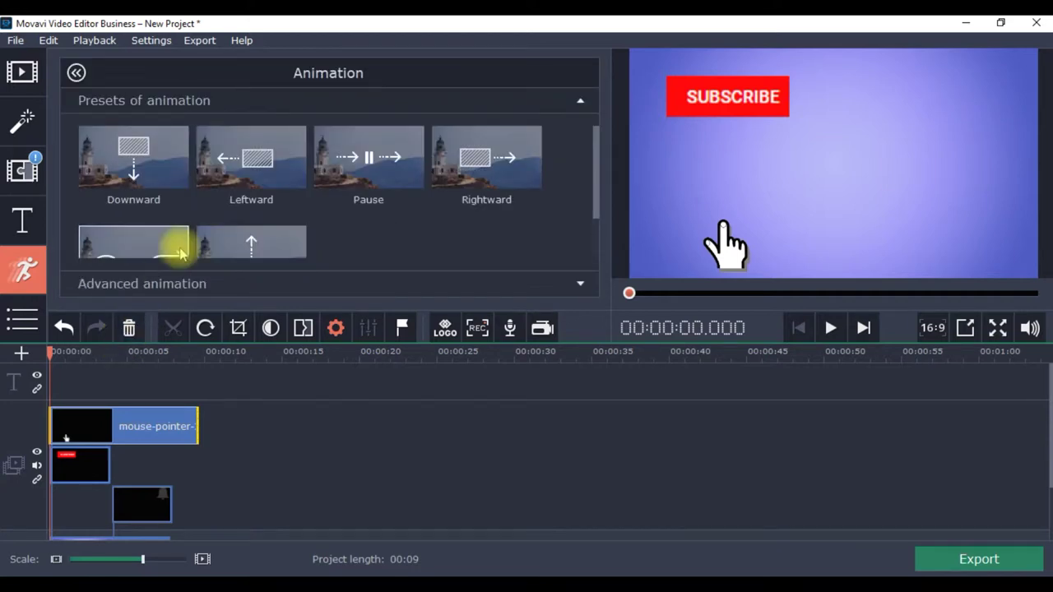
{"action": "left_click", "coordinate": [141, 284]}
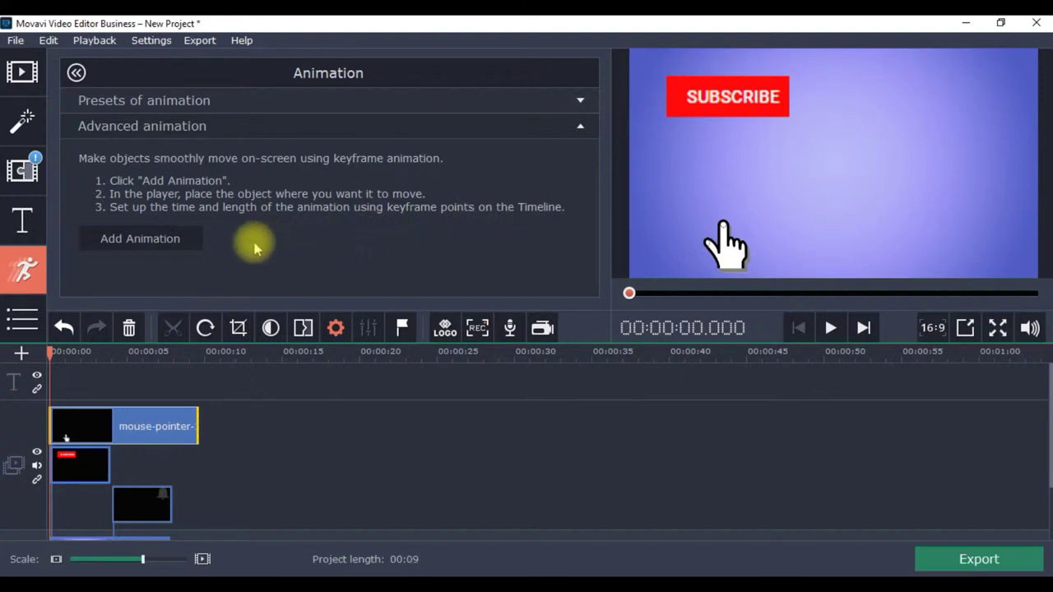
{"action": "left_click", "coordinate": [141, 240]}
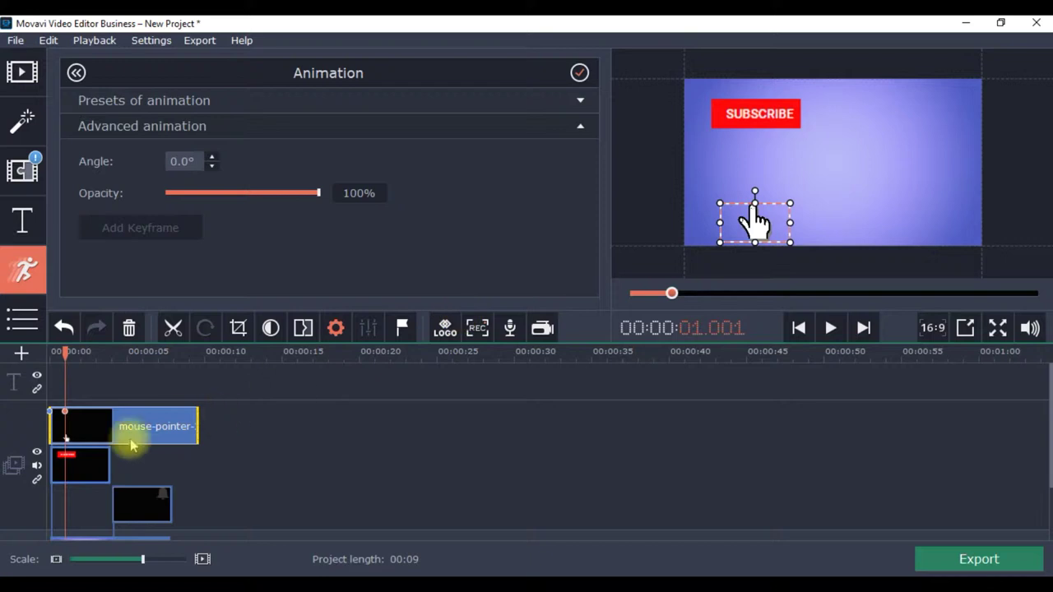
Step: Position the playhead at about 00:00:01.650 on the timeline
{"action": "left_click", "coordinate": [89, 431]}
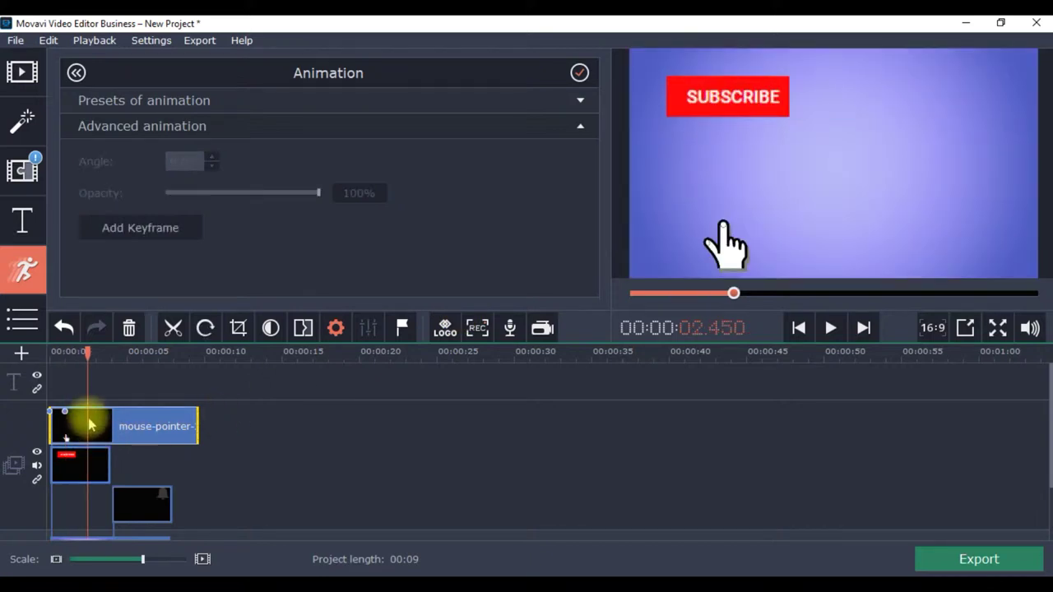
{"action": "left_click_drag", "start_coordinate": [88, 356], "coordinate": [66, 354]}
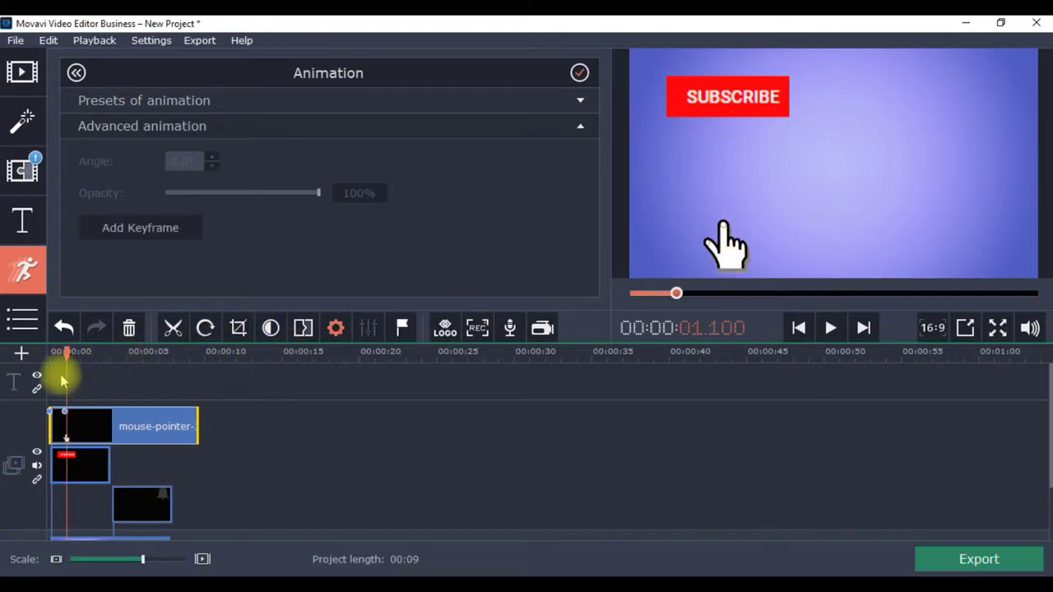
{"action": "left_click_drag", "start_coordinate": [67, 351], "coordinate": [81, 351]}
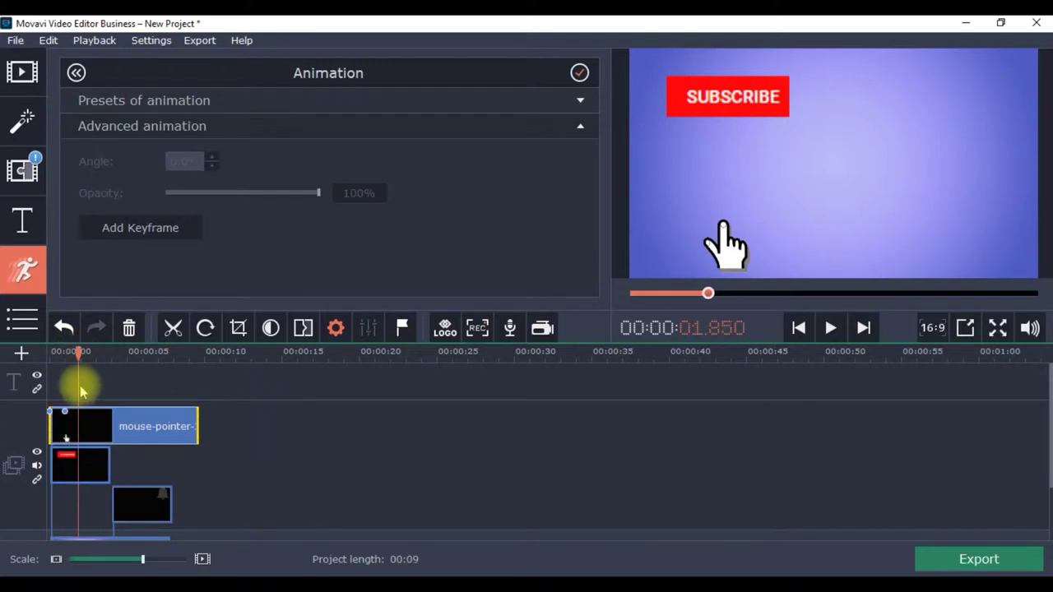
{"action": "left_click", "coordinate": [69, 435]}
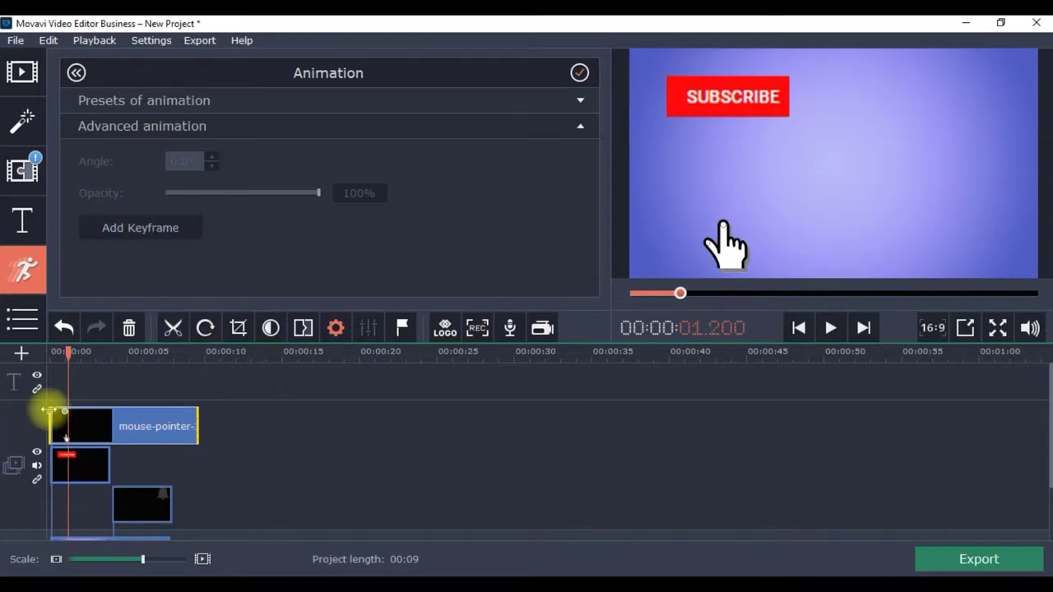
{"action": "left_click_drag", "start_coordinate": [68, 352], "coordinate": [75, 352]}
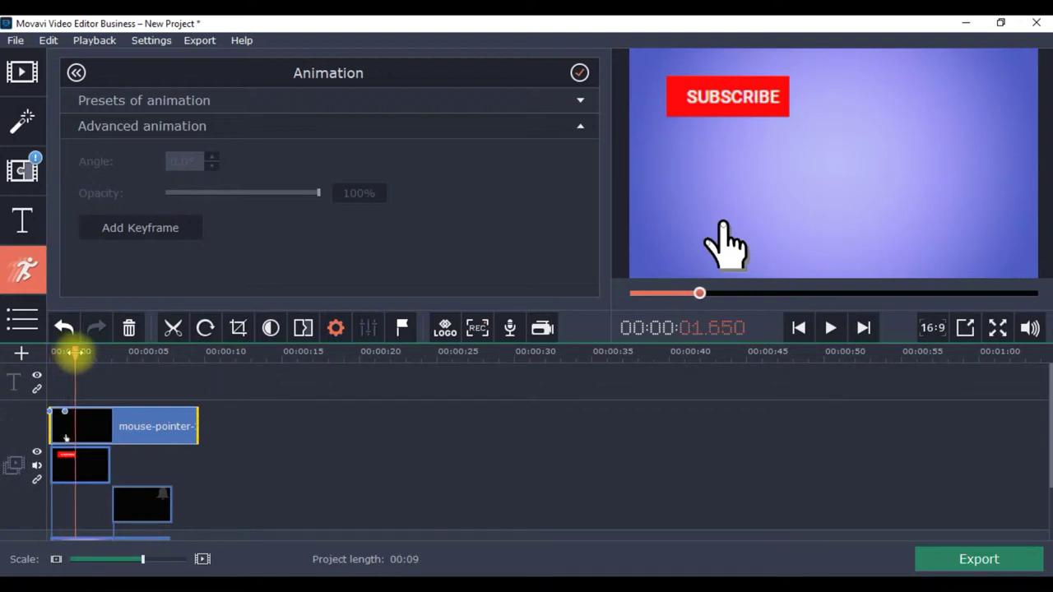
Step: Keyframe the hand onto the SUBSCRIBE button at 1.65 s, then move the playhead to 3.1 s
{"action": "left_click", "coordinate": [141, 236]}
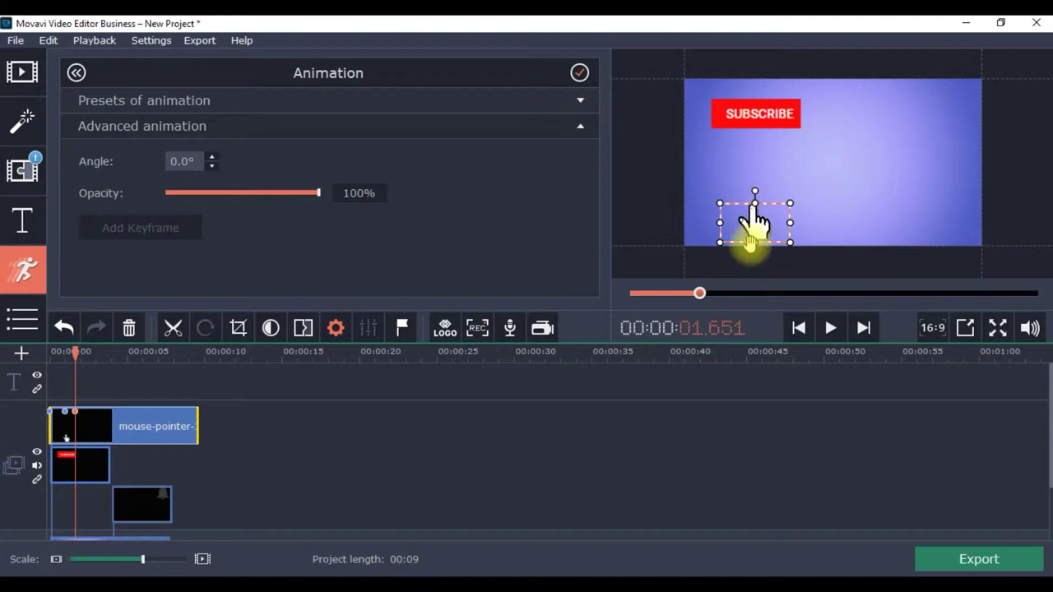
{"action": "left_click_drag", "start_coordinate": [751, 238], "coordinate": [749, 144]}
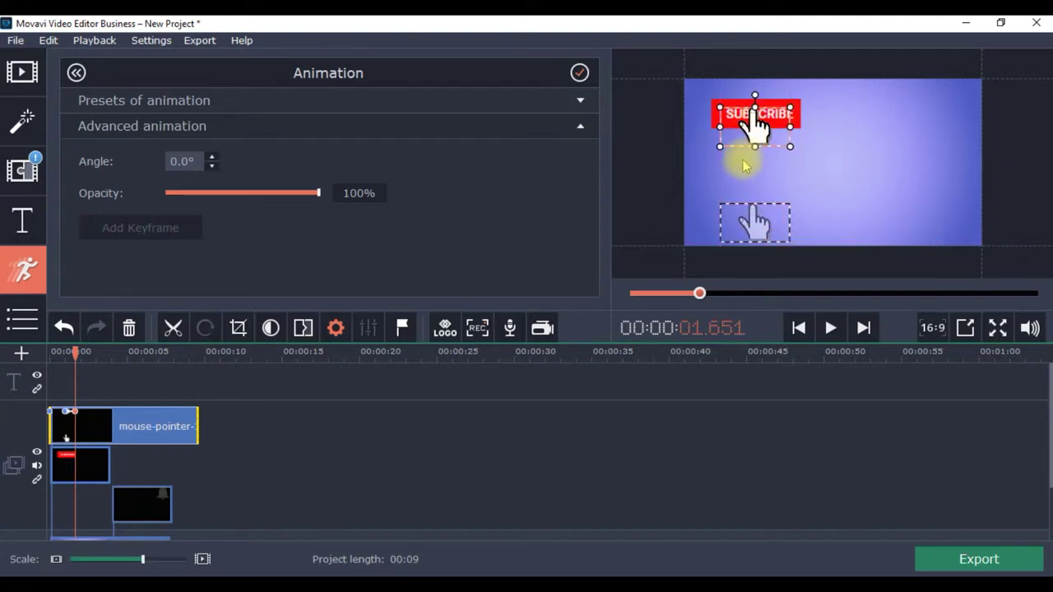
{"action": "left_click", "coordinate": [100, 430]}
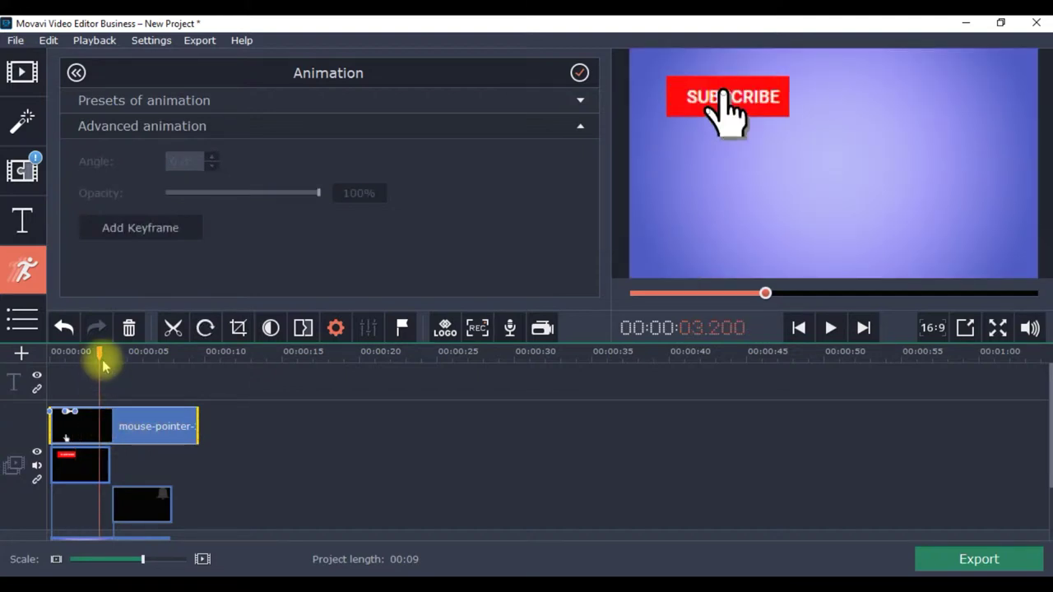
{"action": "mouse_move", "coordinate": [99, 352]}
{"action": "left_mouse_down"}
{"action": "mouse_move", "coordinate": [125, 356]}
{"action": "mouse_move", "coordinate": [94, 357]}
{"action": "left_mouse_up"}
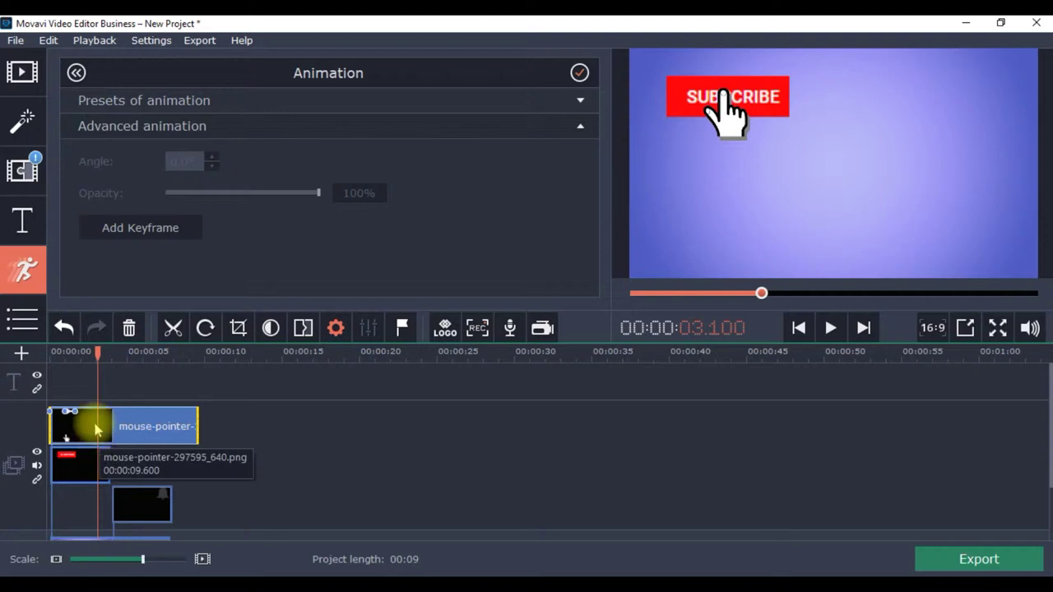
Step: Add a 3.1 s keyframe moving the hand to the lower right of the frame
{"action": "left_click", "coordinate": [161, 238]}
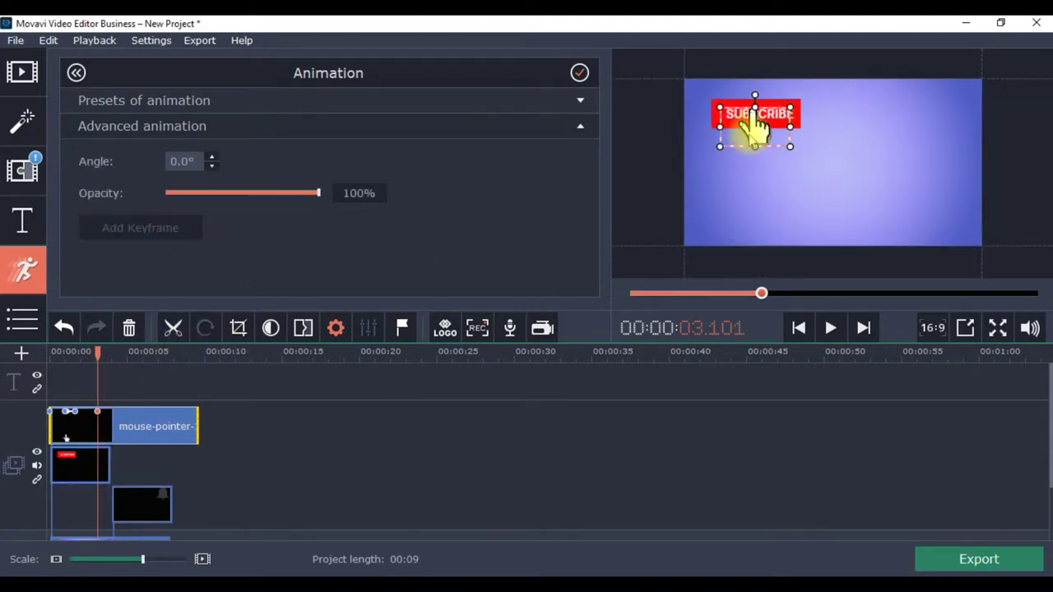
{"action": "left_click_drag", "start_coordinate": [755, 123], "coordinate": [863, 228]}
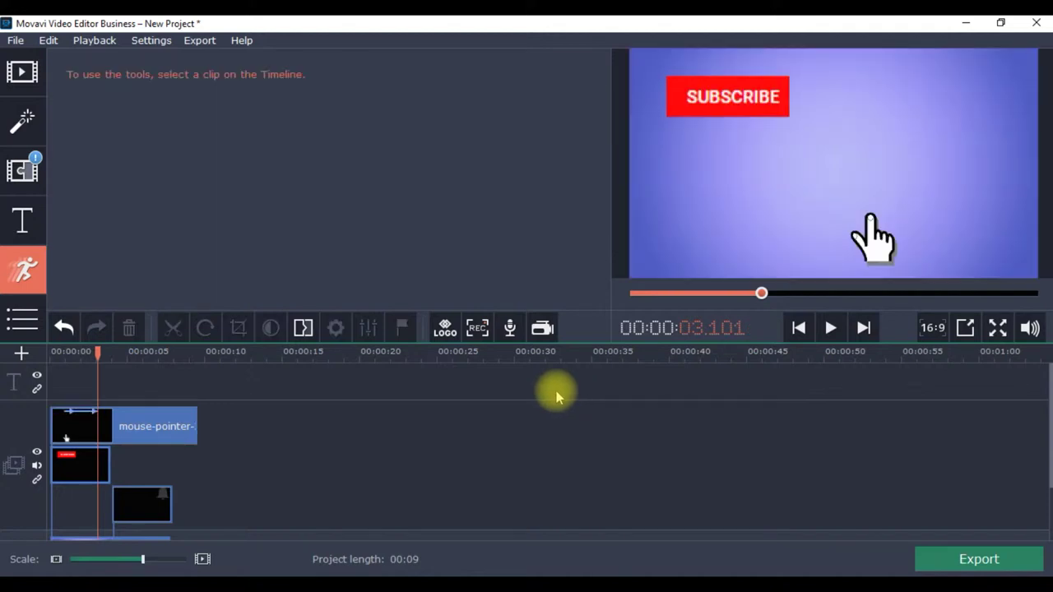
{"action": "left_click", "coordinate": [551, 387]}
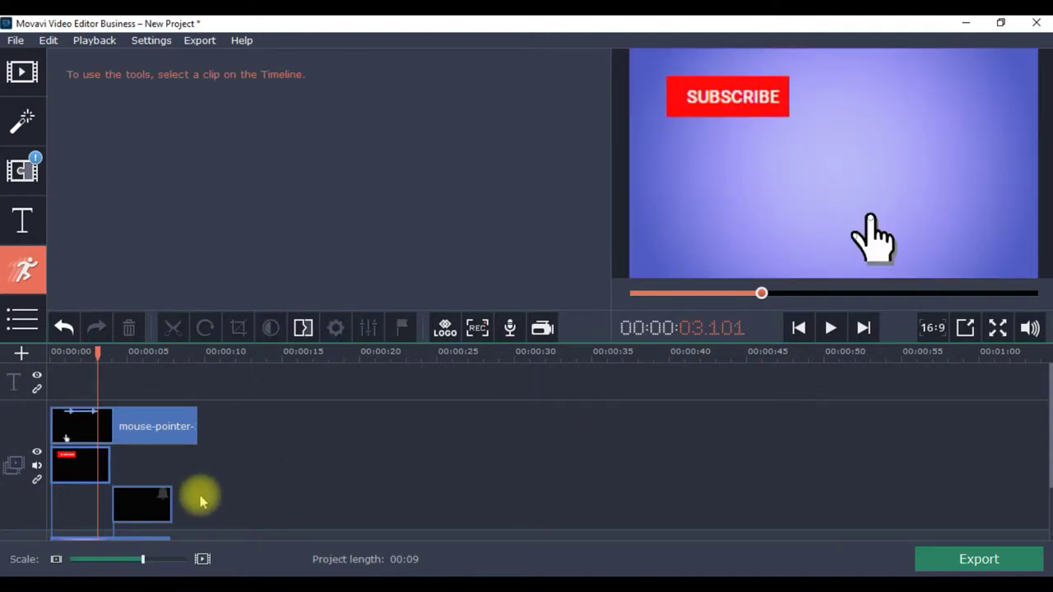
Step: Preview 00:00:04.600, where the bell replaces SUBSCRIBE above the hand pointer
{"action": "left_click", "coordinate": [107, 459]}
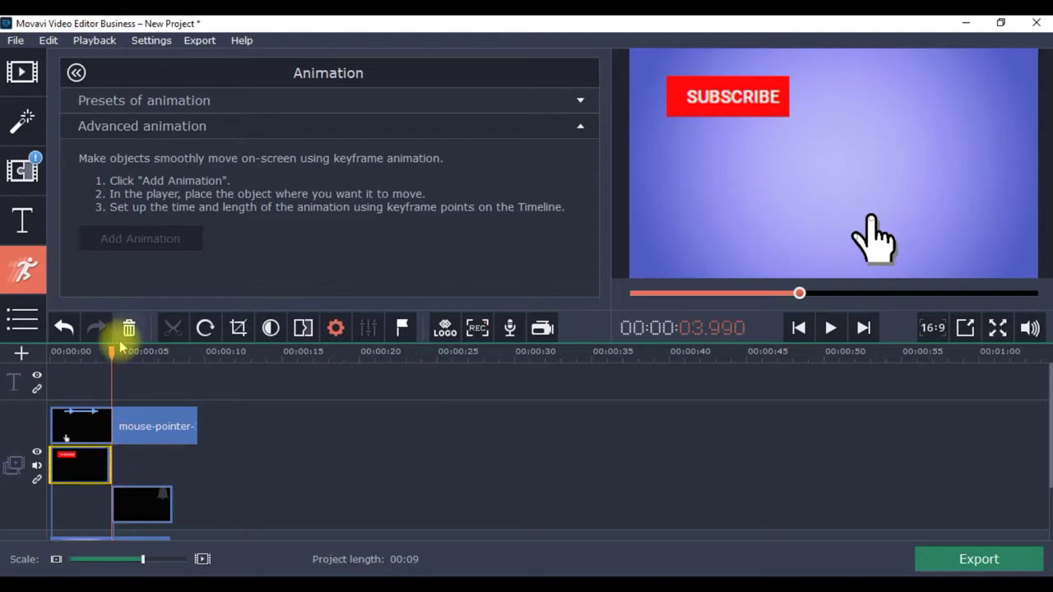
{"action": "left_click_drag", "start_coordinate": [112, 354], "coordinate": [120, 354]}
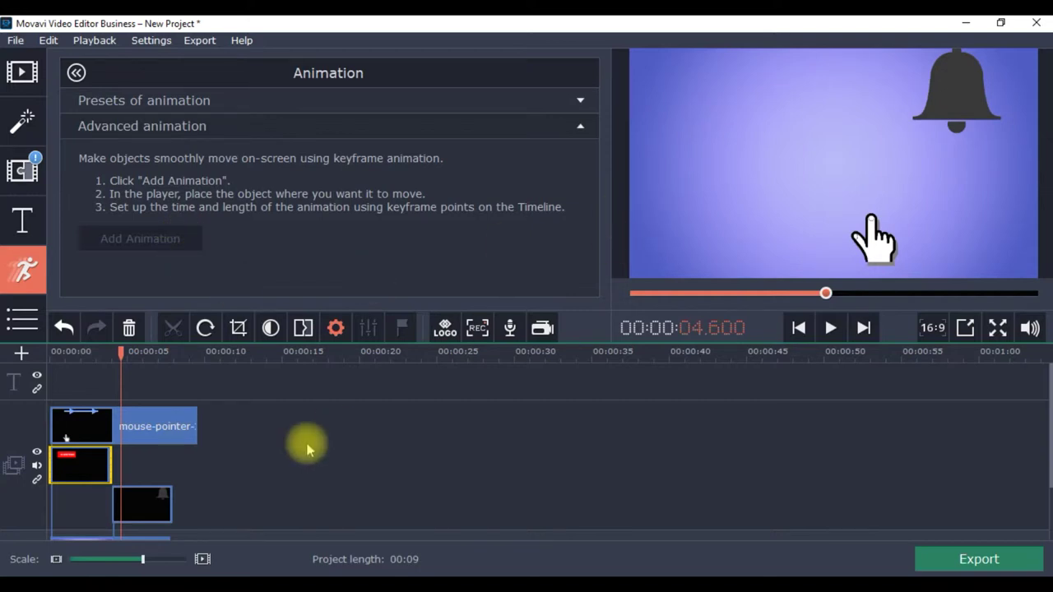
{"action": "left_click", "coordinate": [158, 425]}
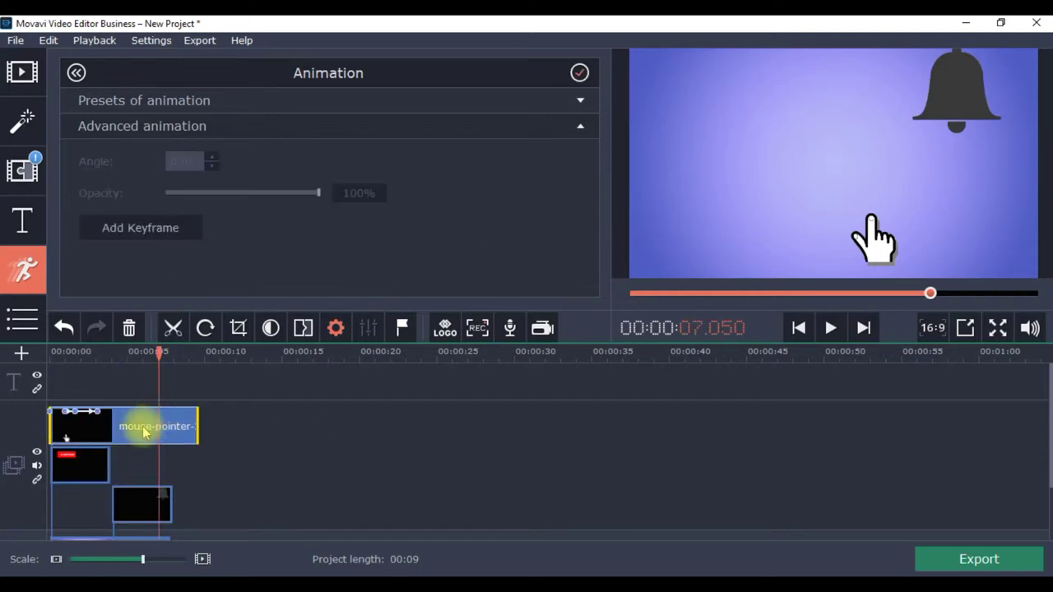
Step: Shorten the bell clip so it ends at about 7.85 seconds
{"action": "left_click_drag", "start_coordinate": [156, 353], "coordinate": [120, 356]}
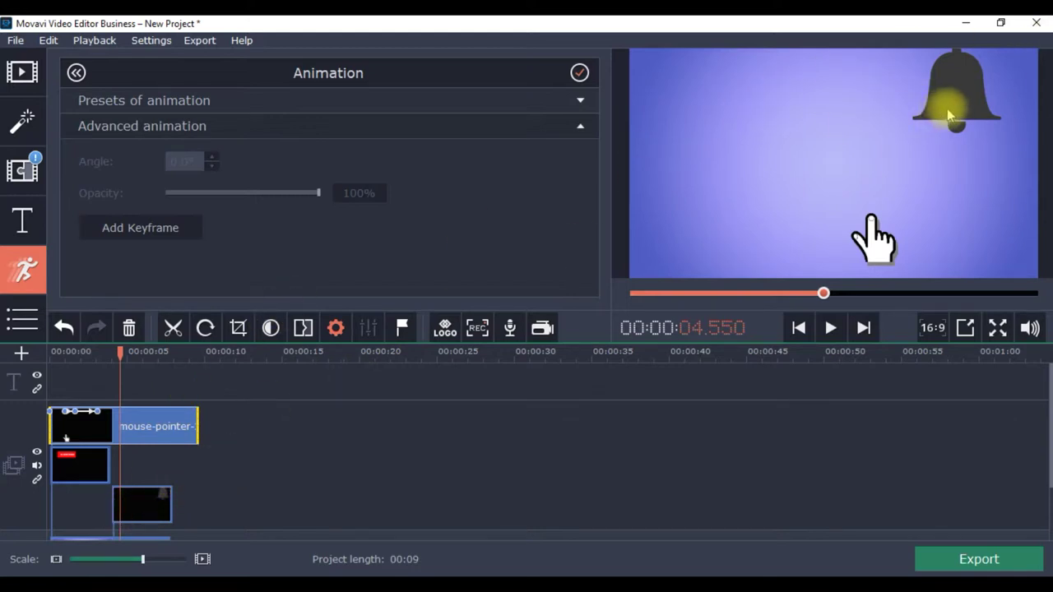
{"action": "left_click", "coordinate": [158, 513]}
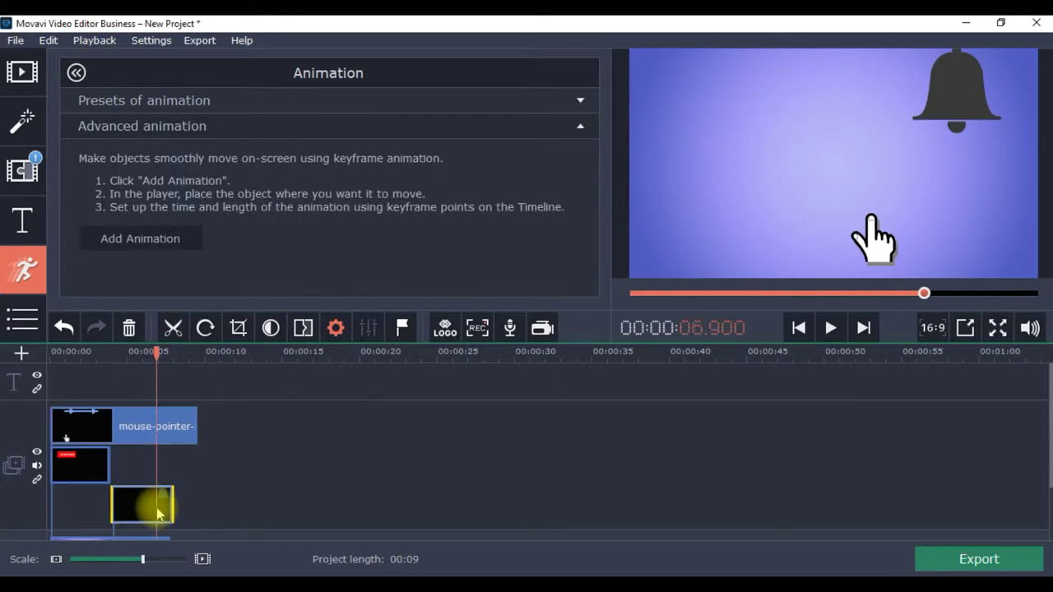
{"action": "left_click", "coordinate": [151, 503]}
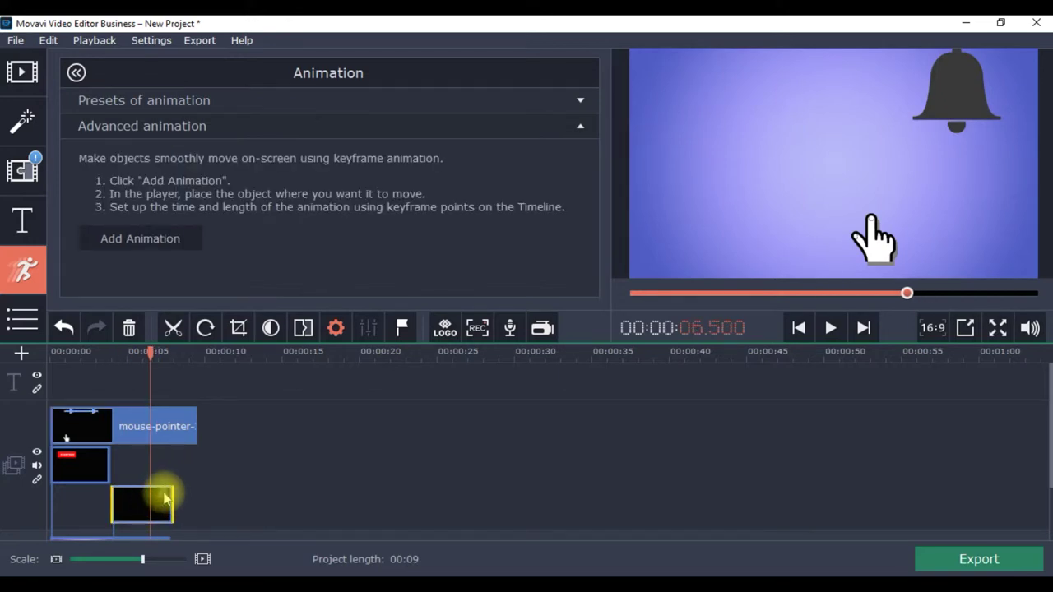
{"action": "left_click_drag", "start_coordinate": [172, 499], "coordinate": [170, 498]}
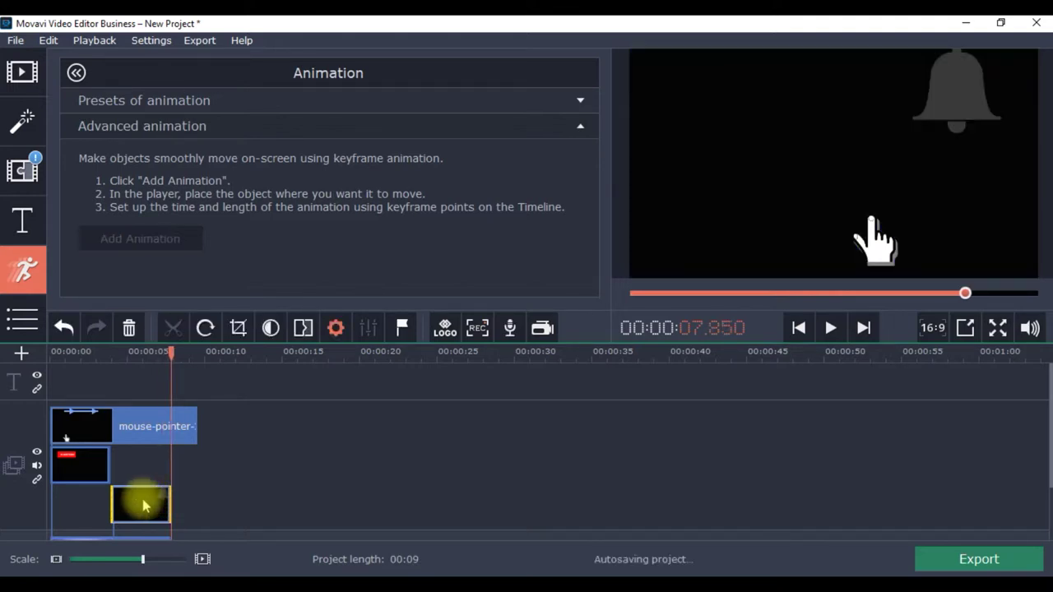
{"action": "left_click", "coordinate": [141, 499]}
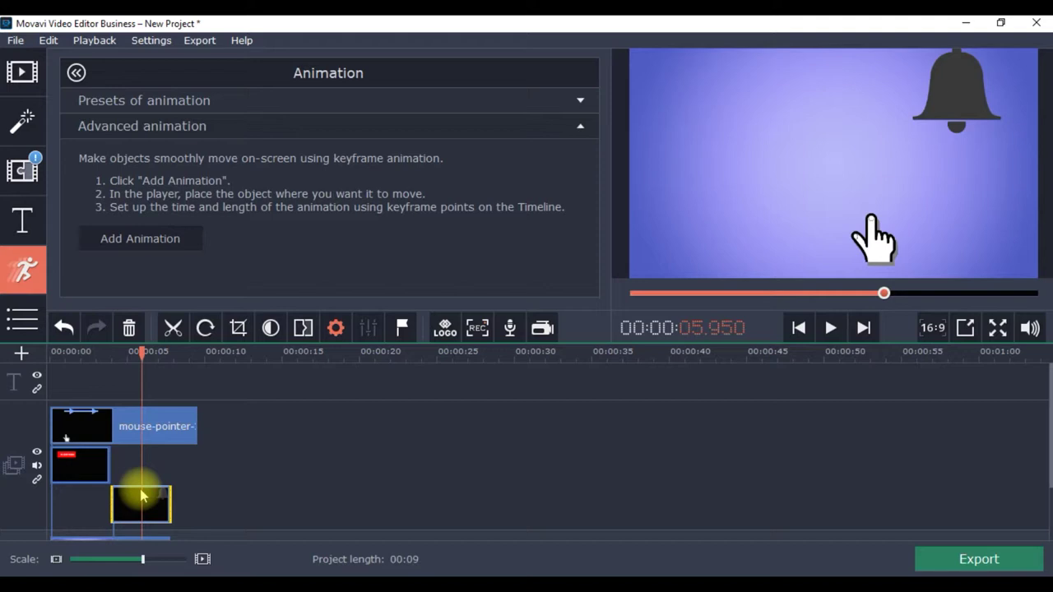
Step: Shrink the bell overlay slightly and move it from the top-right corner toward top centre
{"action": "right_click", "coordinate": [140, 493]}
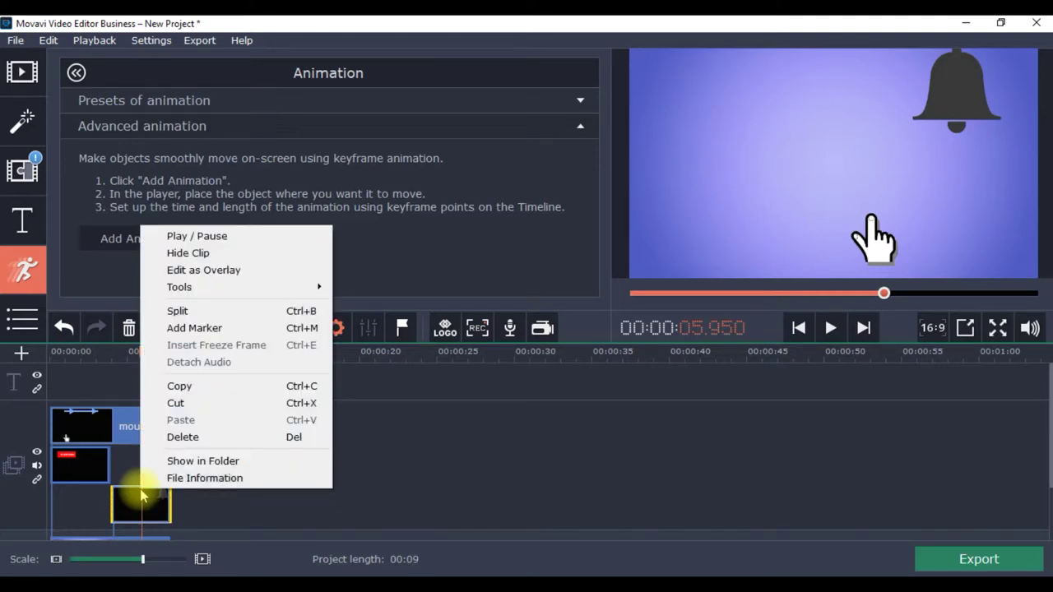
{"action": "left_click", "coordinate": [141, 498]}
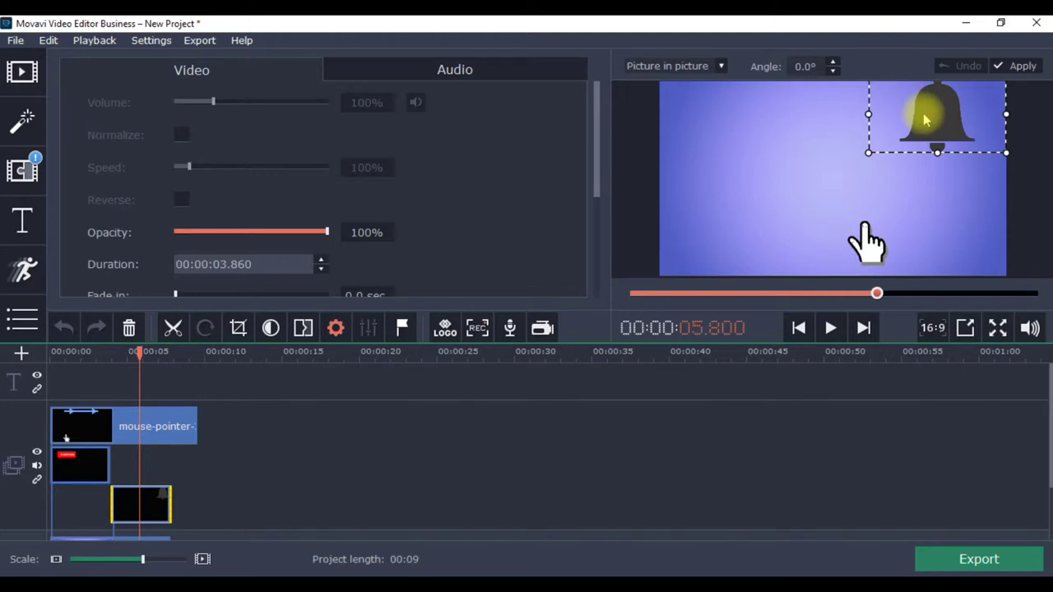
{"action": "left_click_drag", "start_coordinate": [923, 110], "coordinate": [807, 124]}
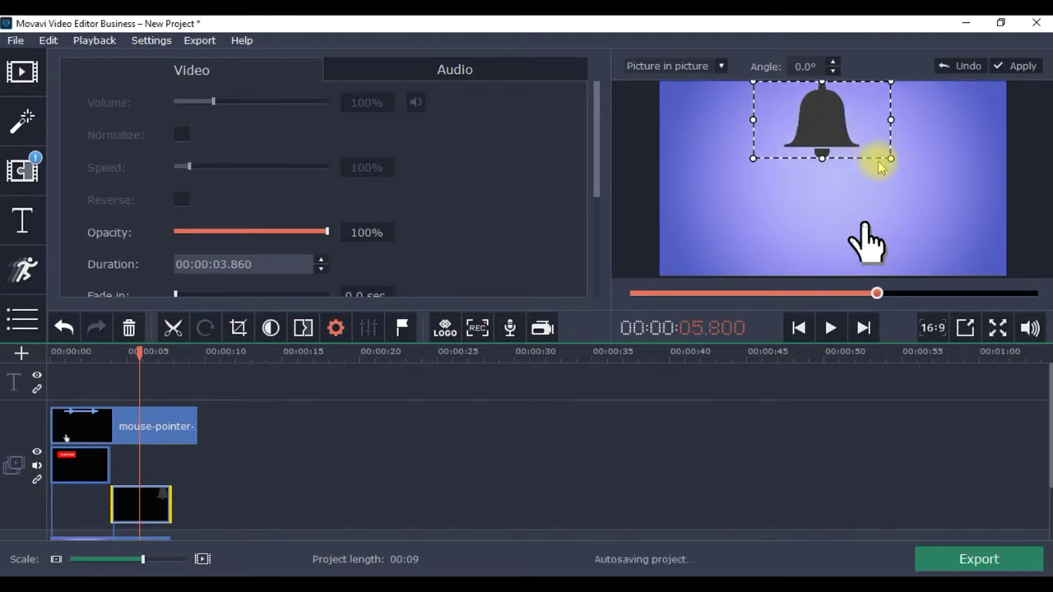
{"action": "left_click_drag", "start_coordinate": [887, 159], "coordinate": [882, 154]}
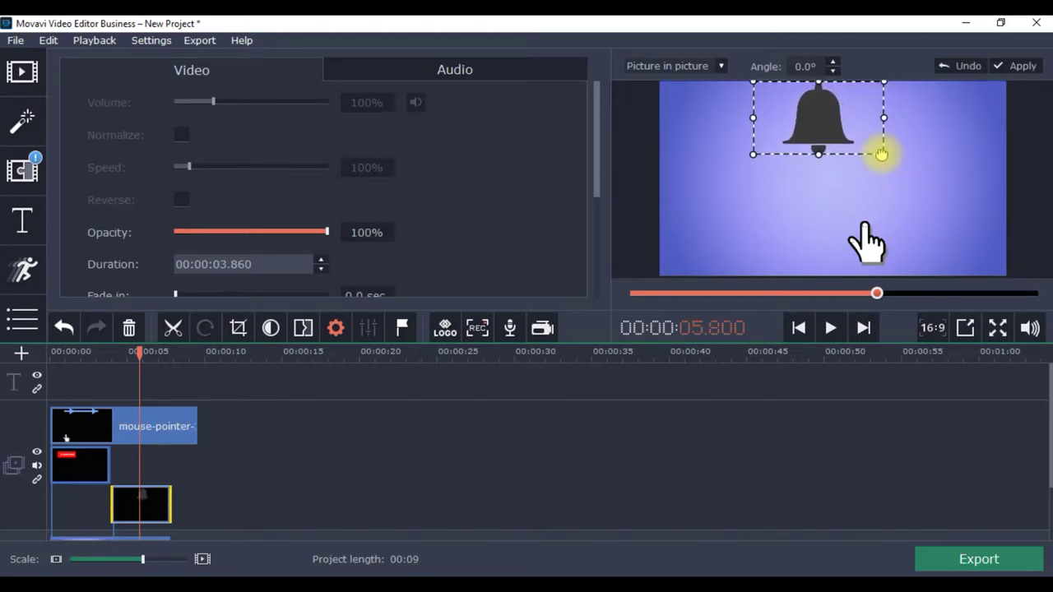
{"action": "left_click_drag", "start_coordinate": [826, 129], "coordinate": [826, 141]}
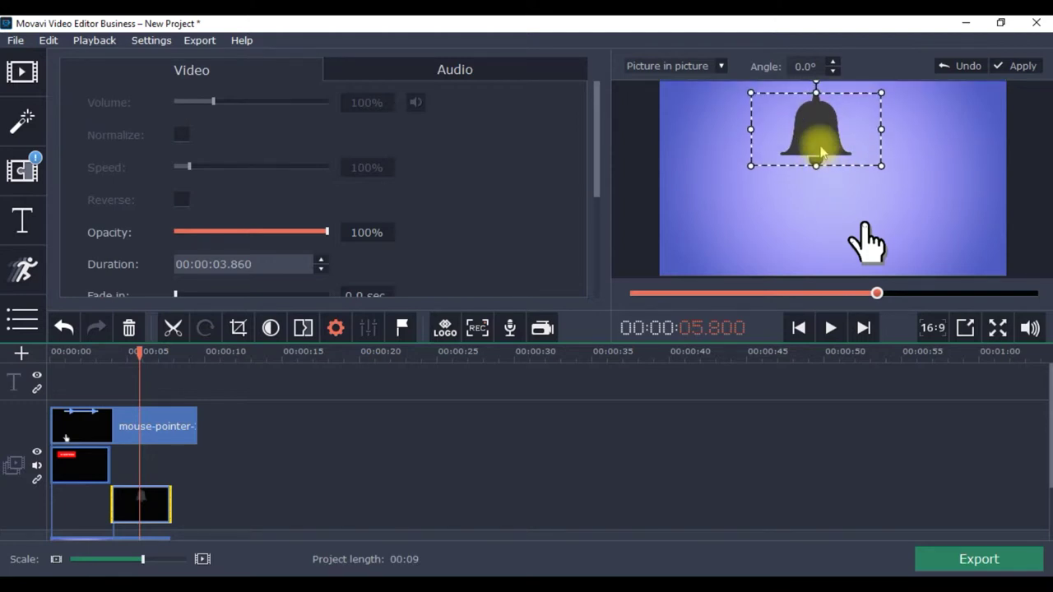
{"action": "left_click_drag", "start_coordinate": [820, 153], "coordinate": [870, 140]}
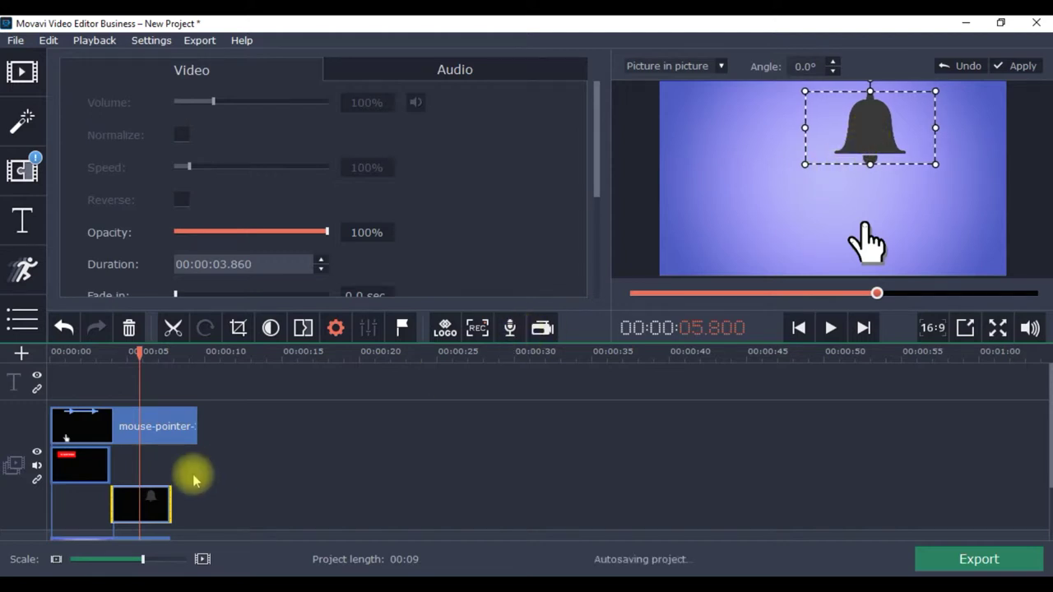
{"action": "left_click", "coordinate": [147, 436]}
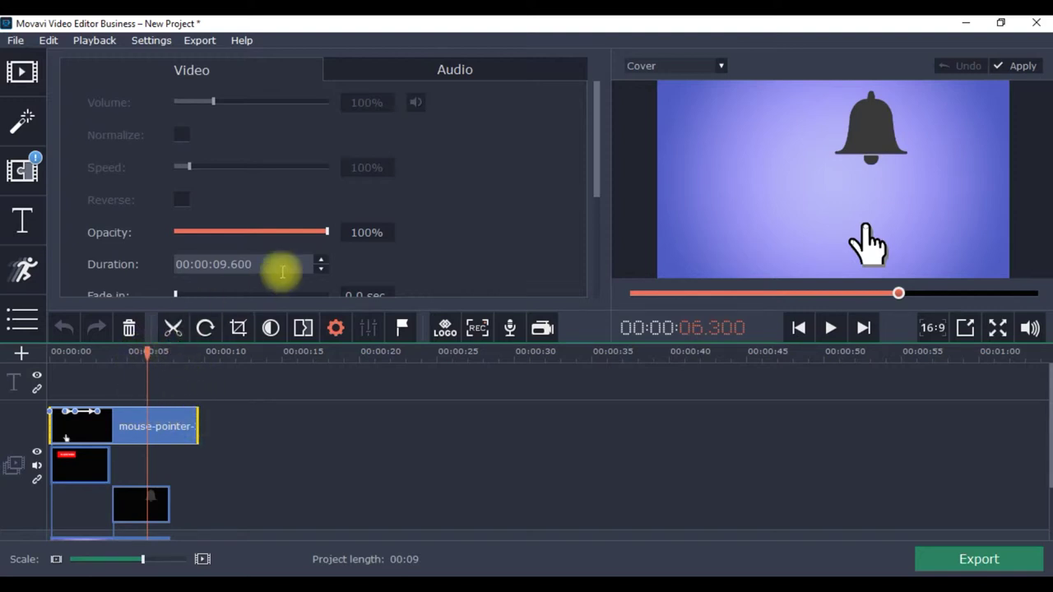
Step: Add a 6.3 s keyframe that moves the hand pointer up onto the bell
{"action": "left_click", "coordinate": [24, 313]}
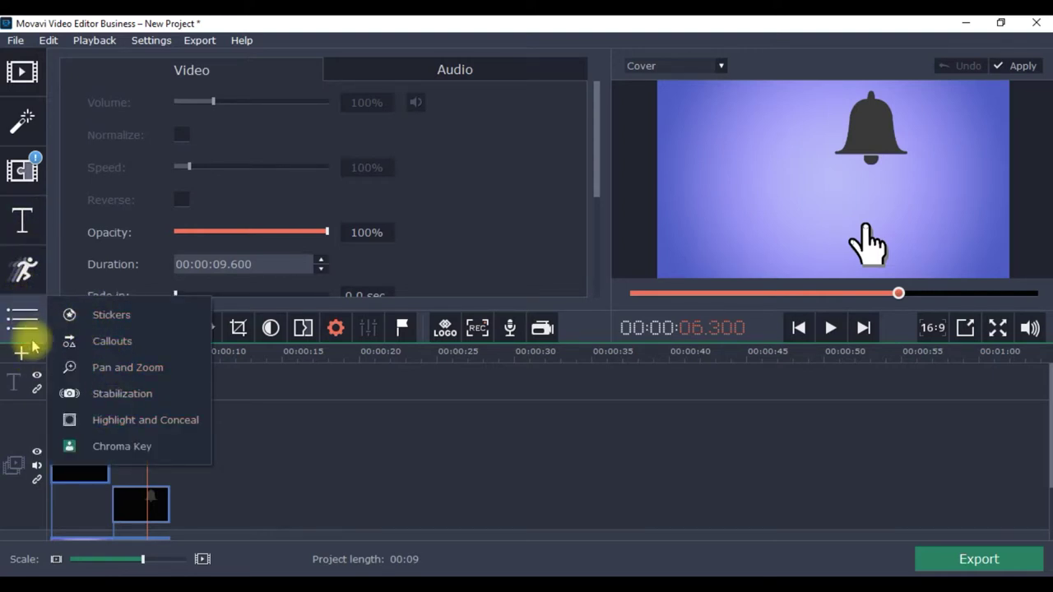
{"action": "left_click", "coordinate": [25, 279]}
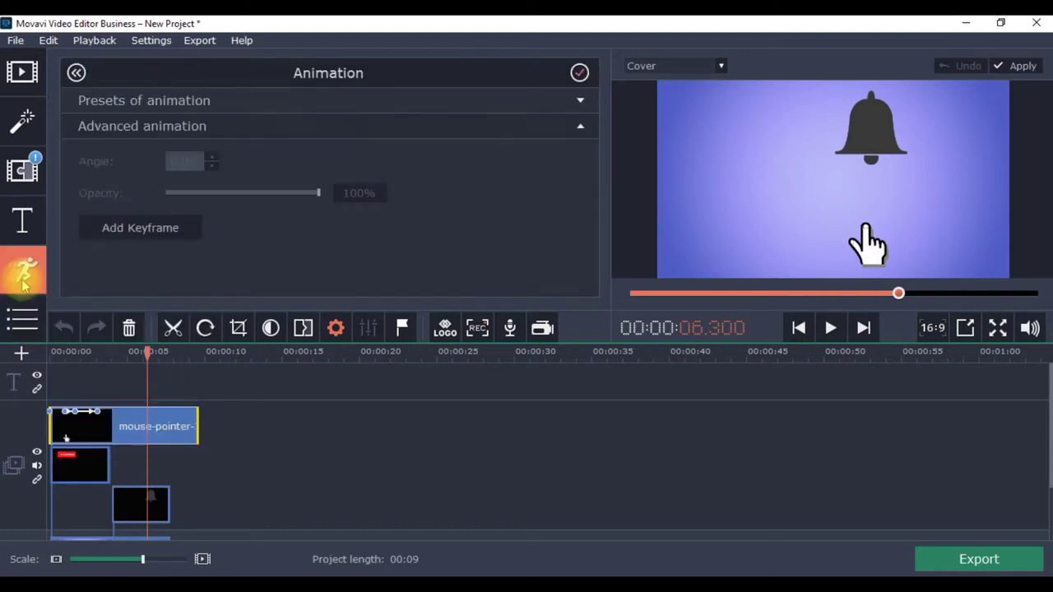
{"action": "left_click", "coordinate": [168, 233]}
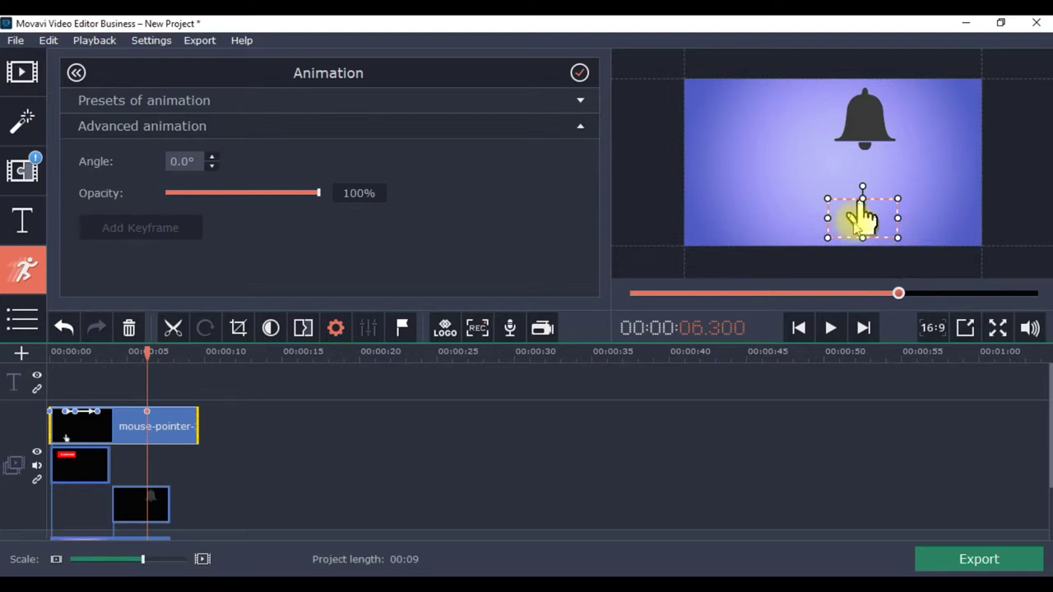
{"action": "left_click_drag", "start_coordinate": [862, 218], "coordinate": [863, 136]}
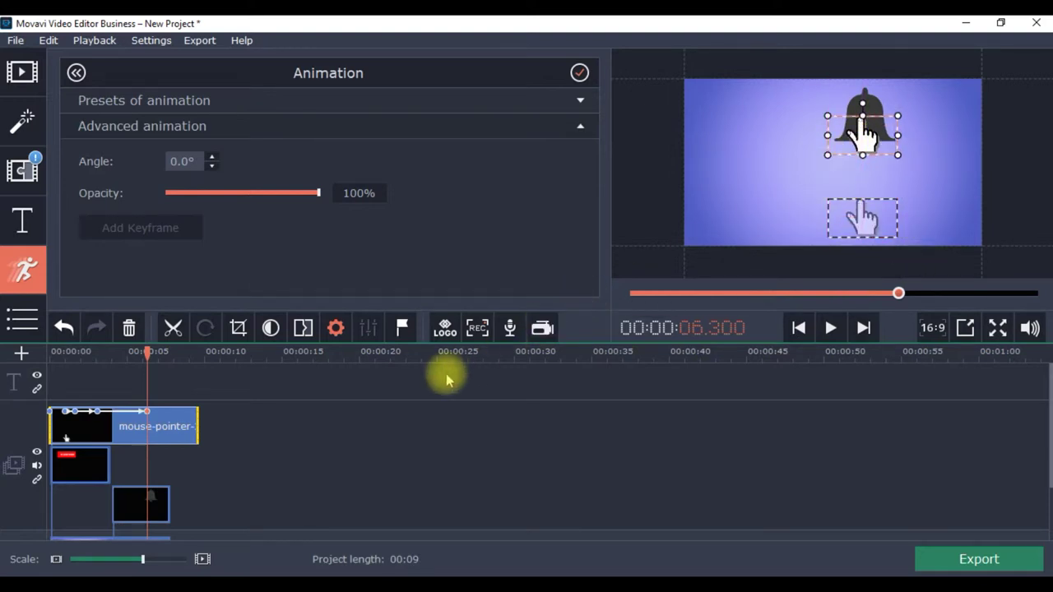
{"action": "left_click", "coordinate": [340, 413]}
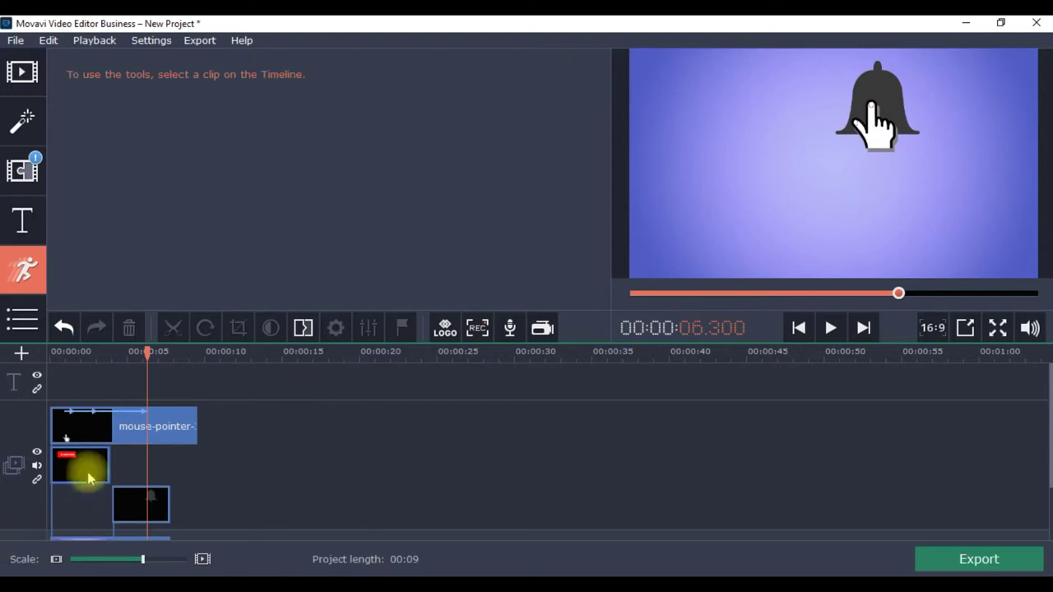
Step: Add a 7.15 s keyframe bringing the hand back down to the lower right, below the bell
{"action": "left_click", "coordinate": [152, 434]}
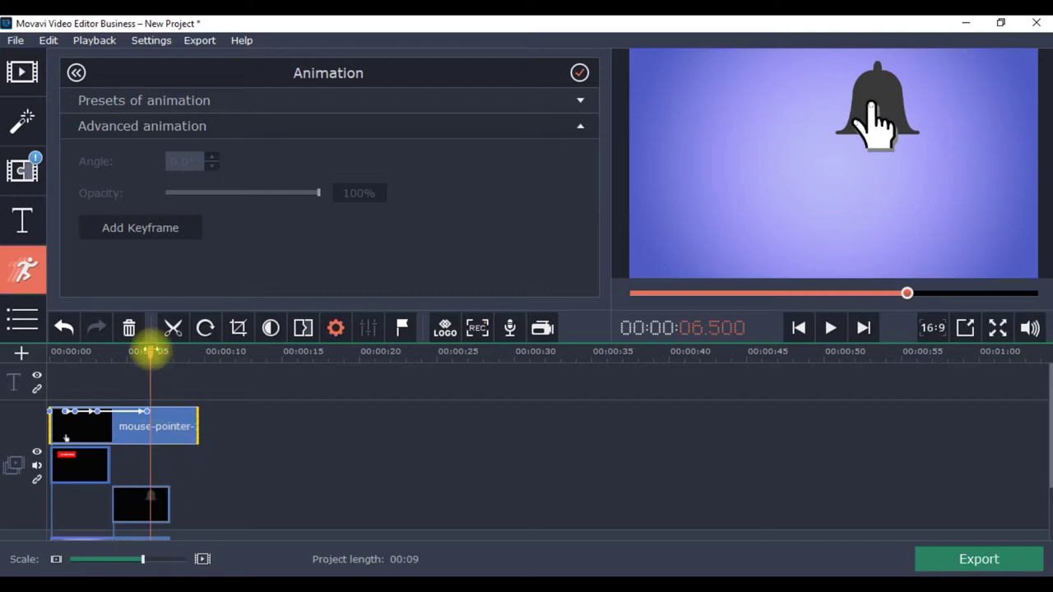
{"action": "left_click_drag", "start_coordinate": [150, 352], "coordinate": [160, 351]}
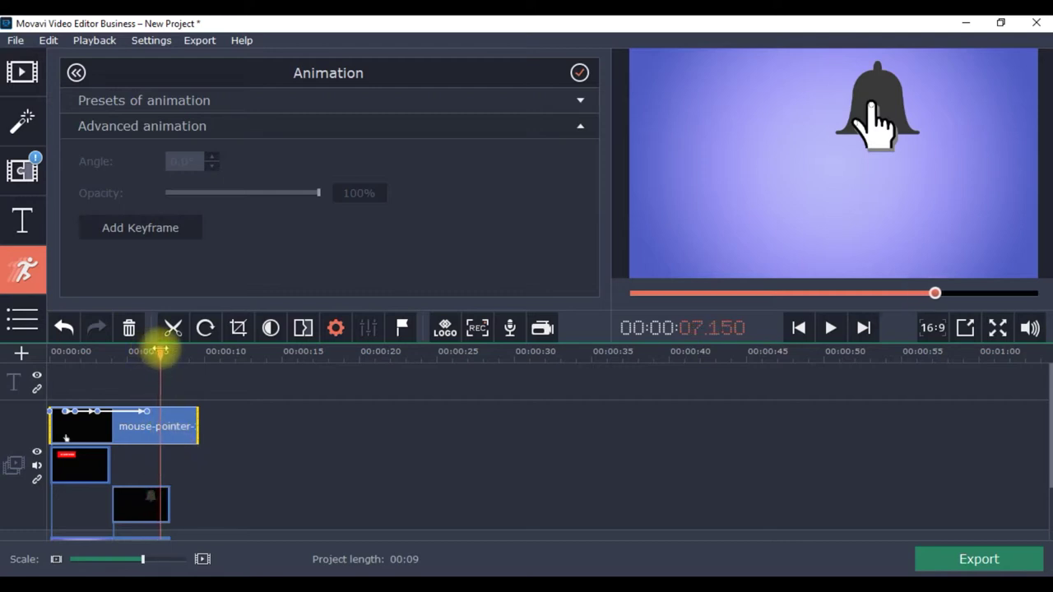
{"action": "left_click", "coordinate": [123, 227]}
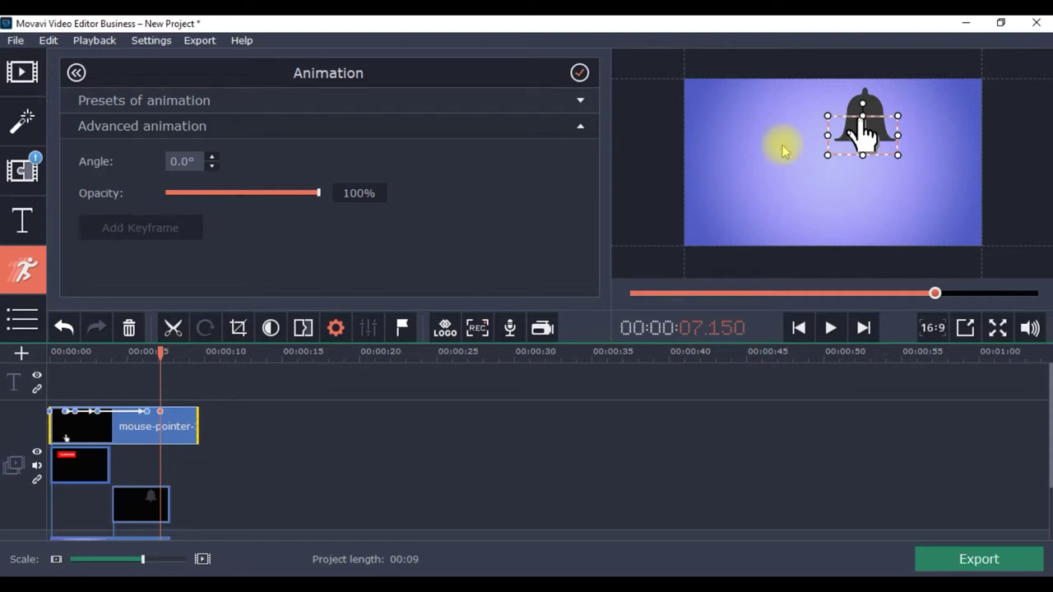
{"action": "left_click_drag", "start_coordinate": [862, 135], "coordinate": [868, 222]}
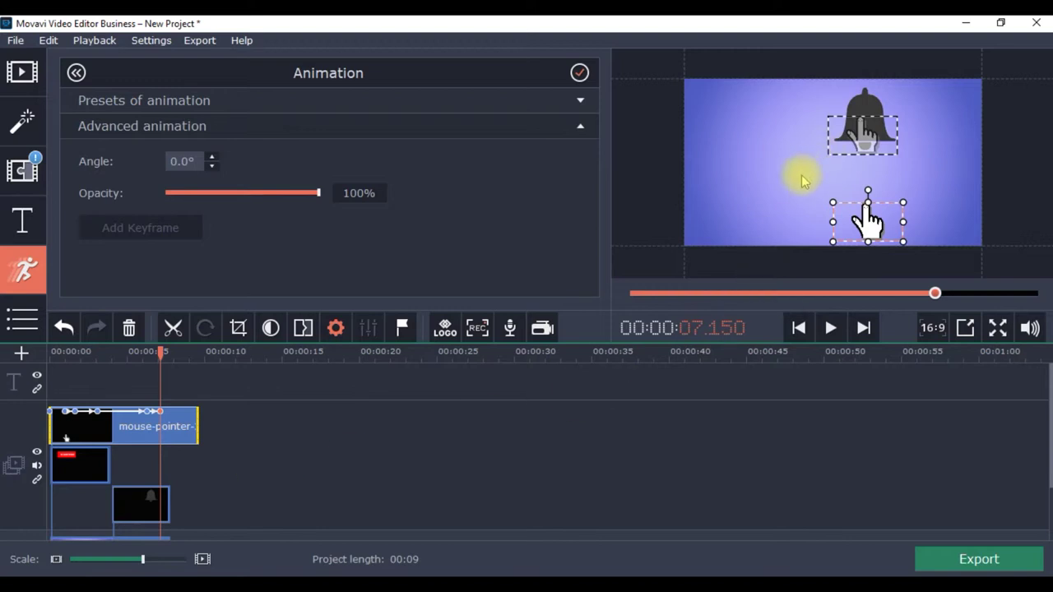
{"action": "left_click", "coordinate": [743, 393]}
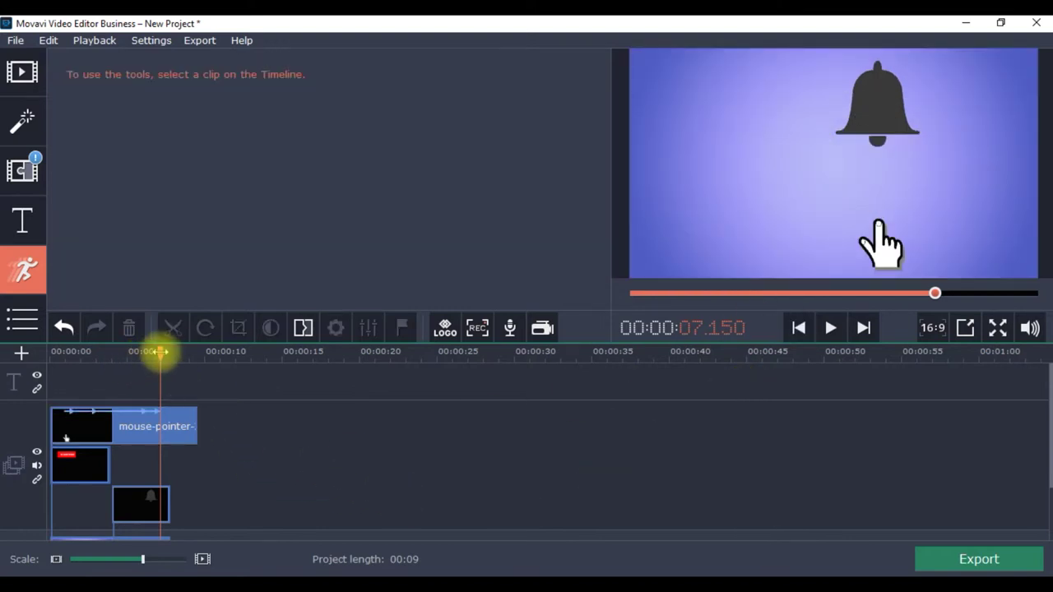
Step: Trim the hand pointer clip's right edge so it ends at 7.85 seconds
{"action": "left_click_drag", "start_coordinate": [161, 351], "coordinate": [52, 354]}
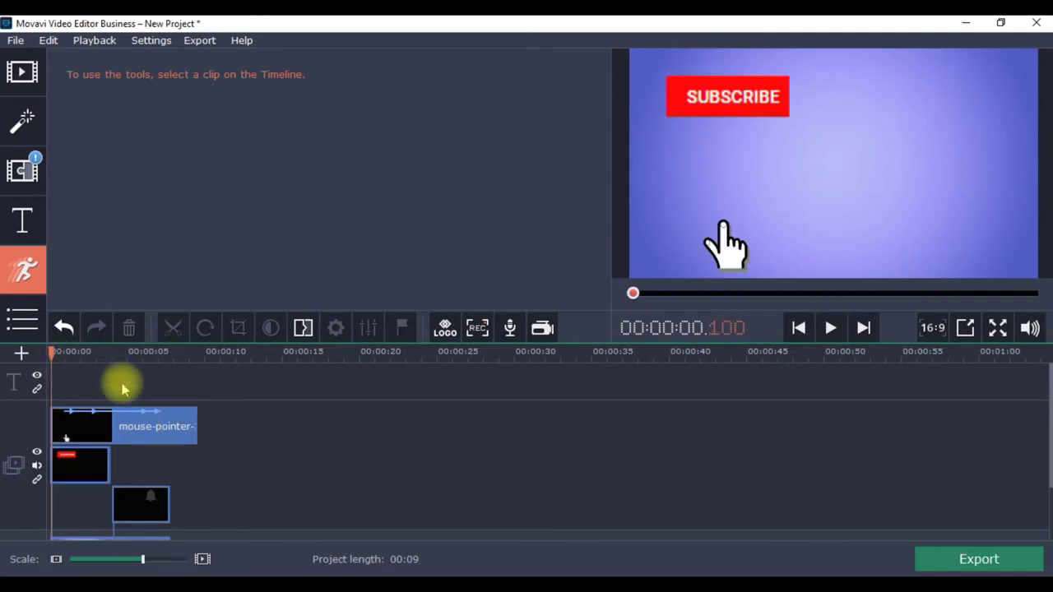
{"action": "left_click", "coordinate": [191, 425]}
{"action": "left_click_drag", "start_coordinate": [197, 419], "coordinate": [172, 419]}
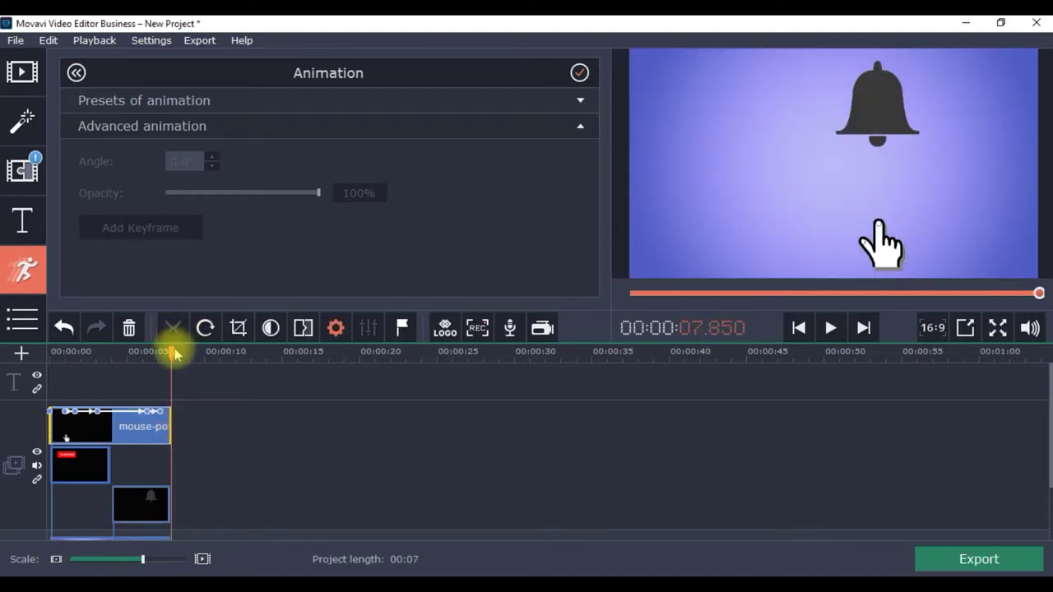
{"action": "left_click_drag", "start_coordinate": [172, 352], "coordinate": [61, 354]}
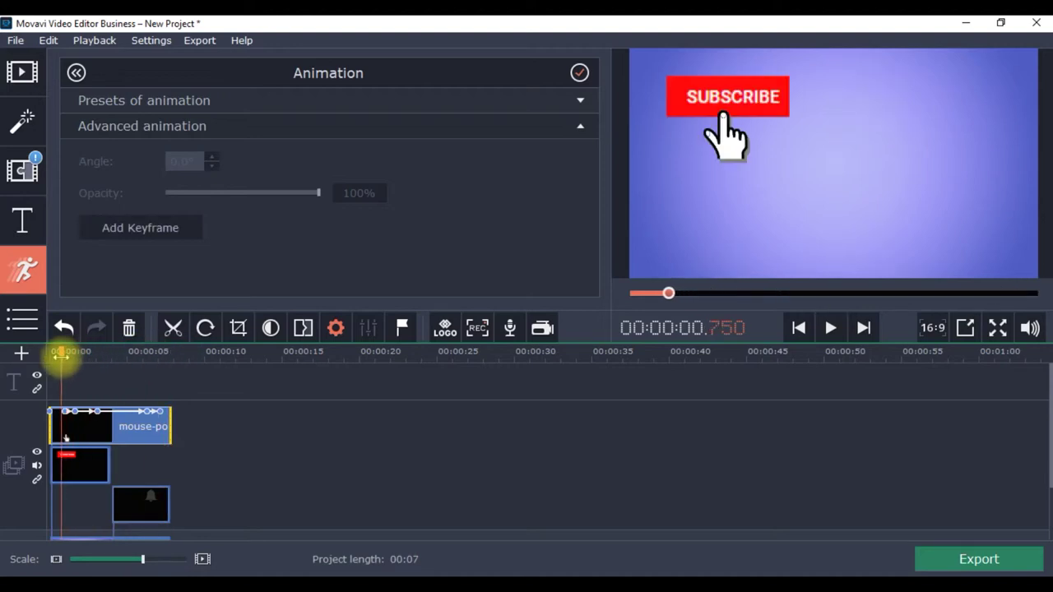